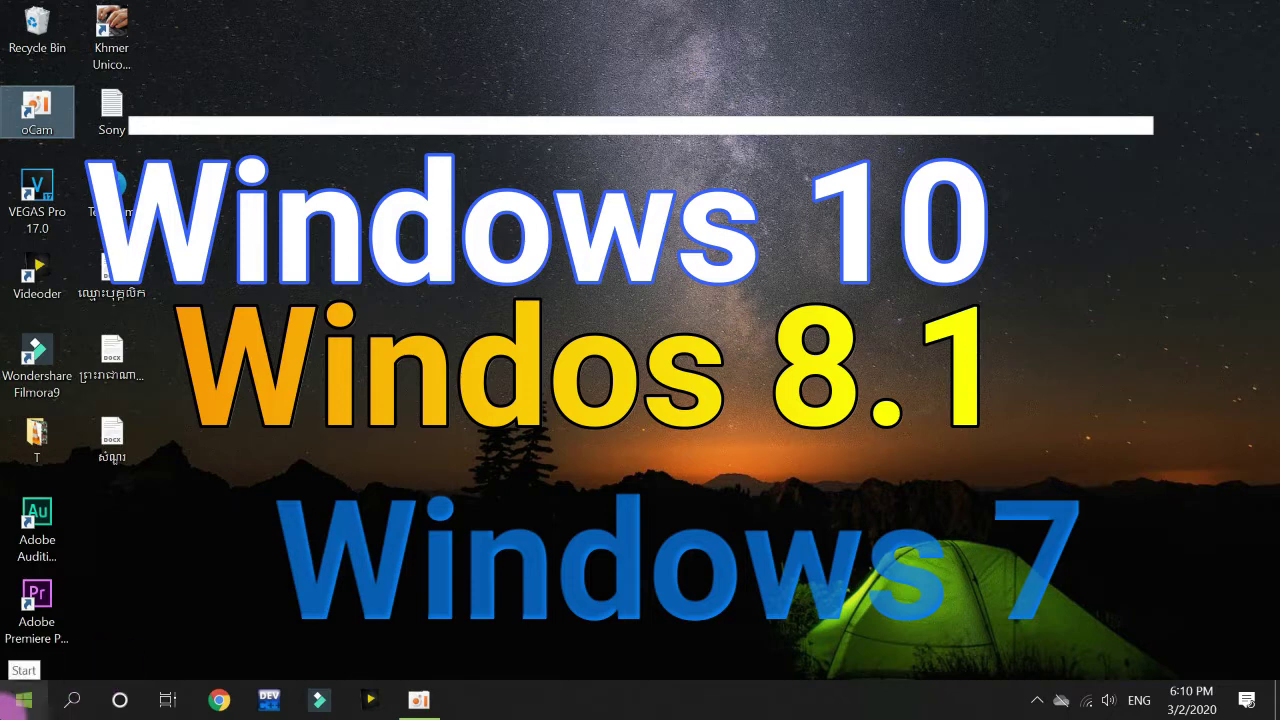
Search the Start menu for 'control' and launch the Control Panel app.
{"action": "left_click", "coordinate": [10, 700]}
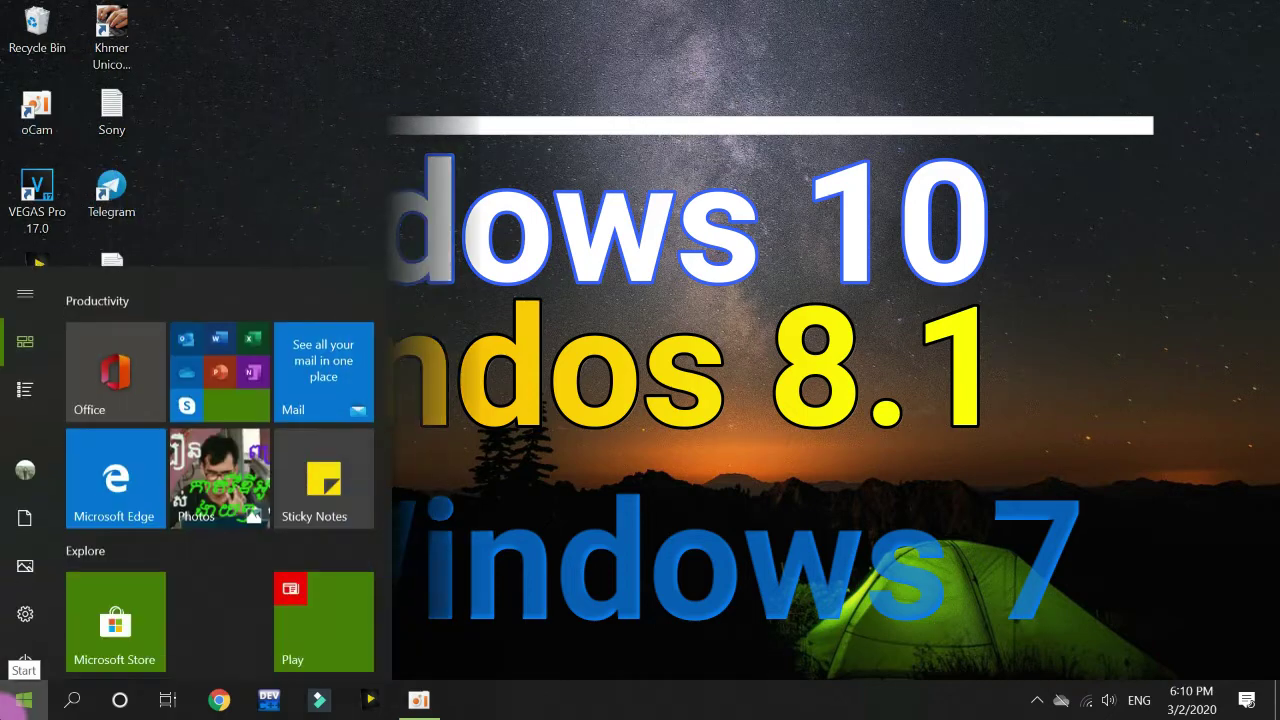
{"action": "left_click", "coordinate": [10, 700]}
{"action": "left_click", "coordinate": [10, 700]}
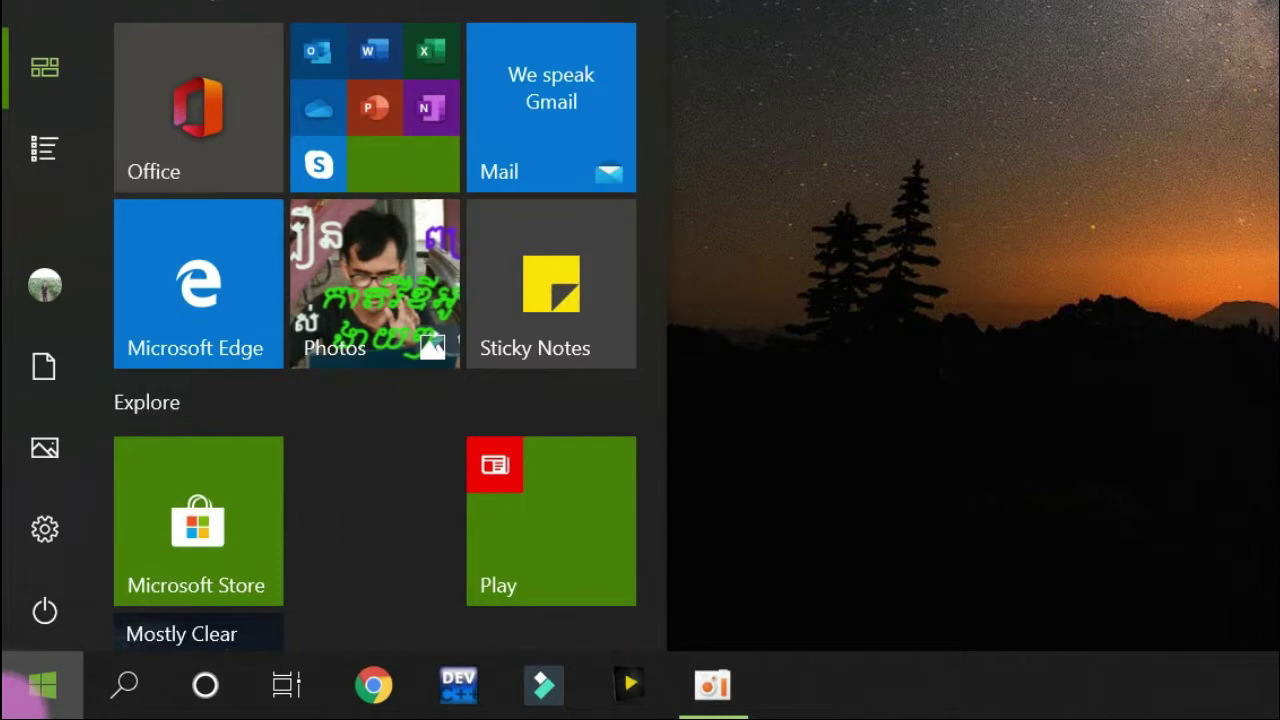
{"action": "type", "text": "conrt"}
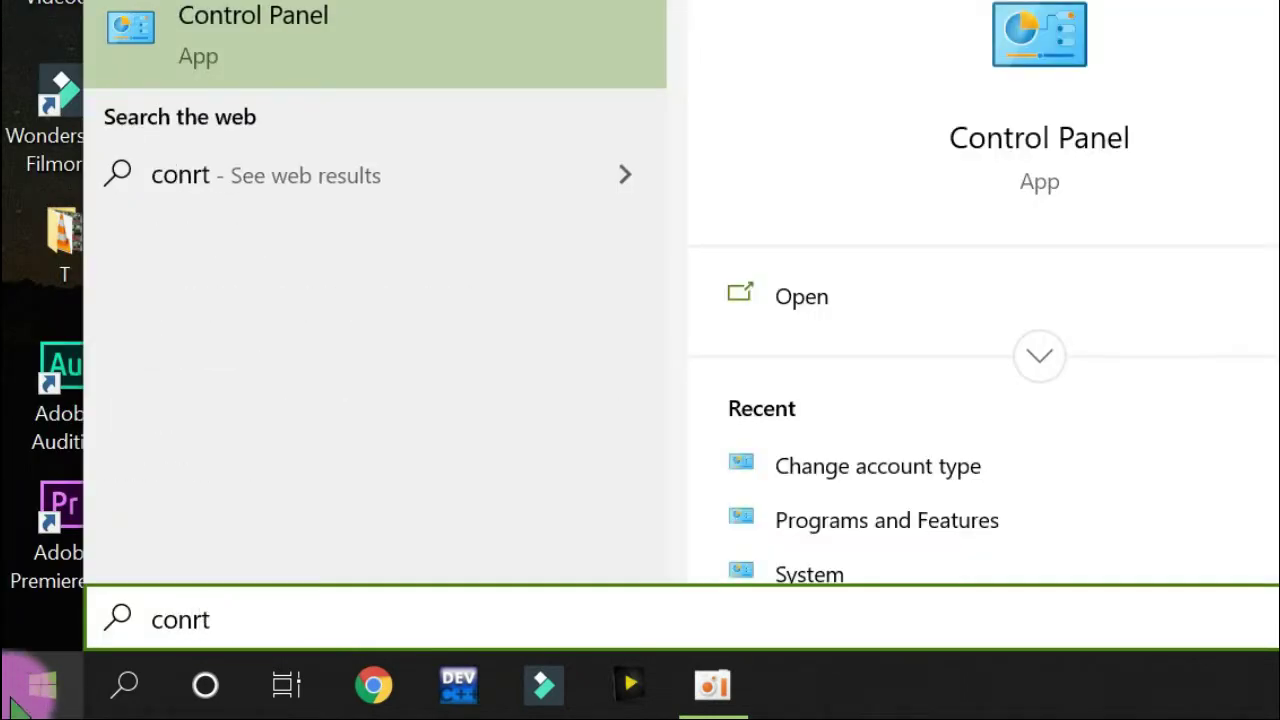
{"action": "left_click", "coordinate": [420, 45]}
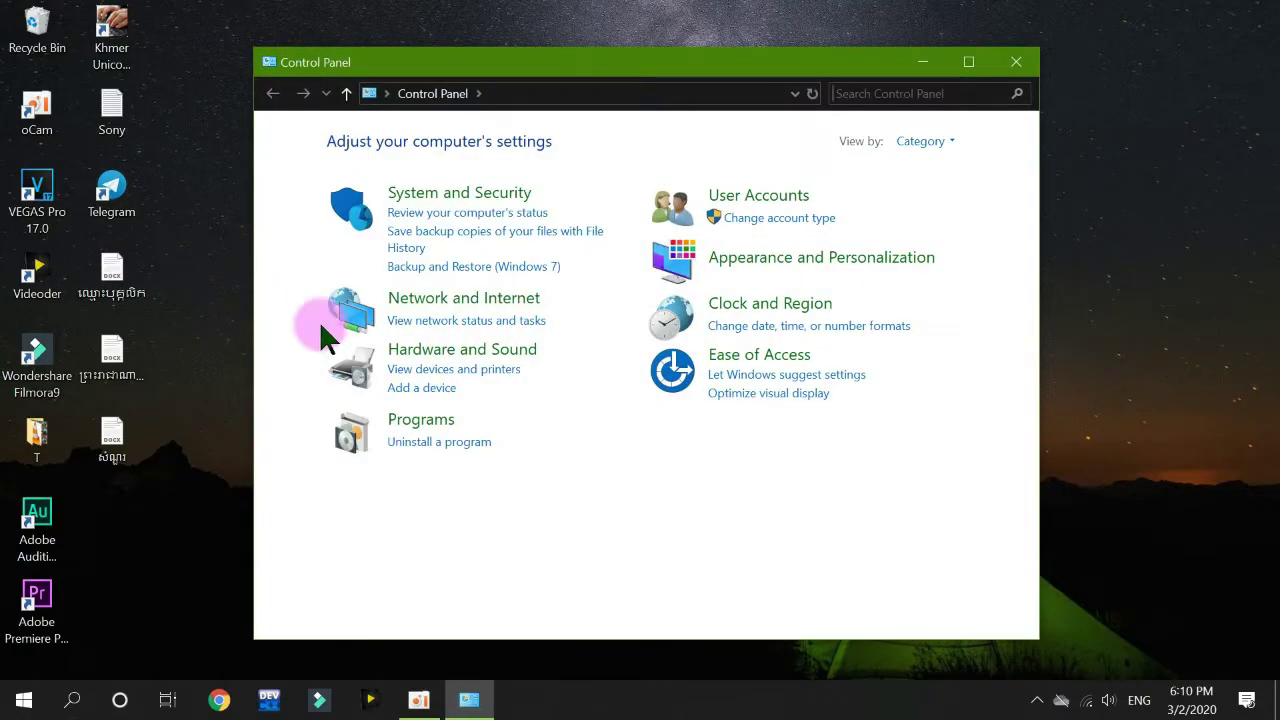
Maximize Control Panel, try View by Large icons, then switch the view back to Category.
{"action": "double_click", "coordinate": [642, 64]}
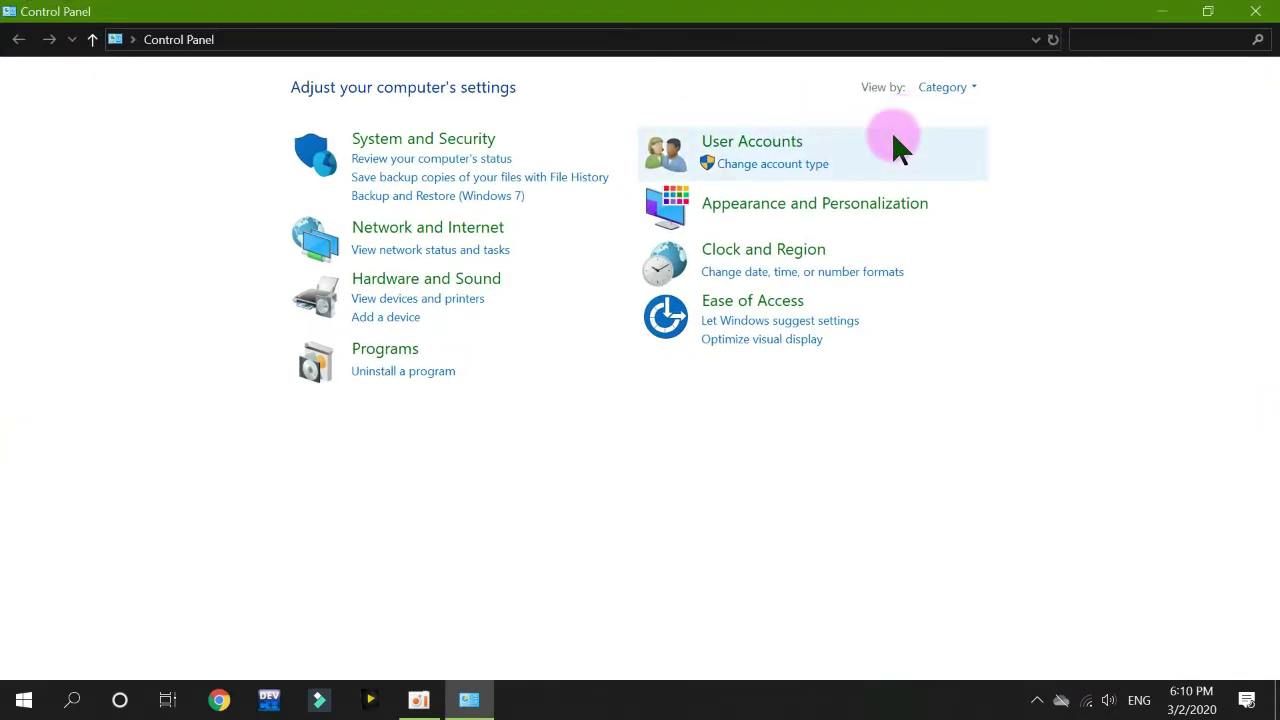
{"action": "left_click", "coordinate": [945, 88]}
{"action": "left_click", "coordinate": [950, 112]}
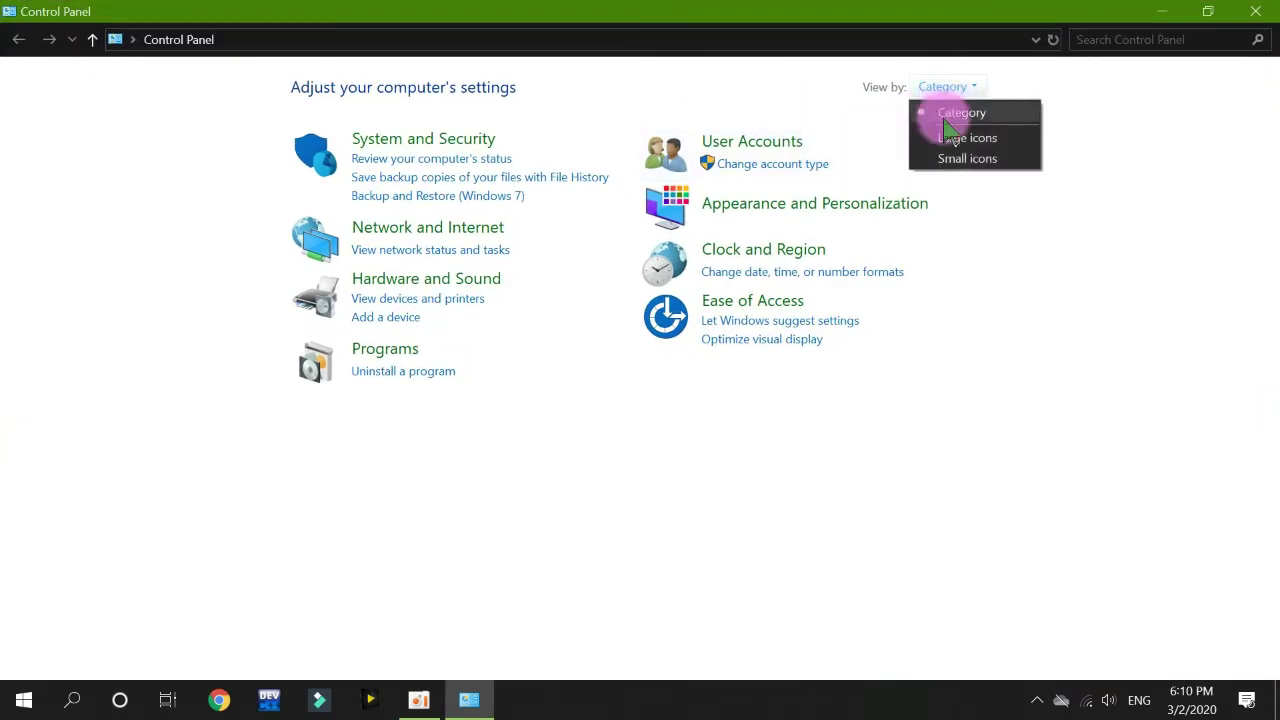
{"action": "left_click", "coordinate": [951, 90]}
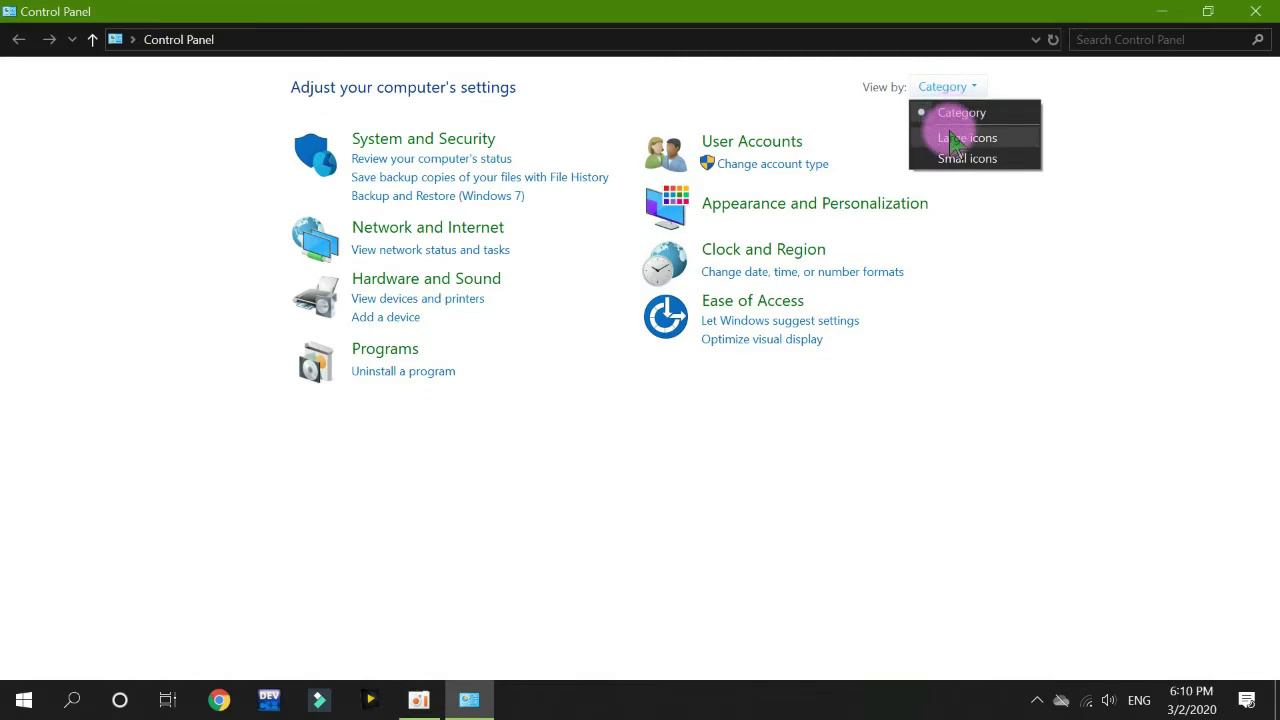
{"action": "left_click", "coordinate": [952, 134]}
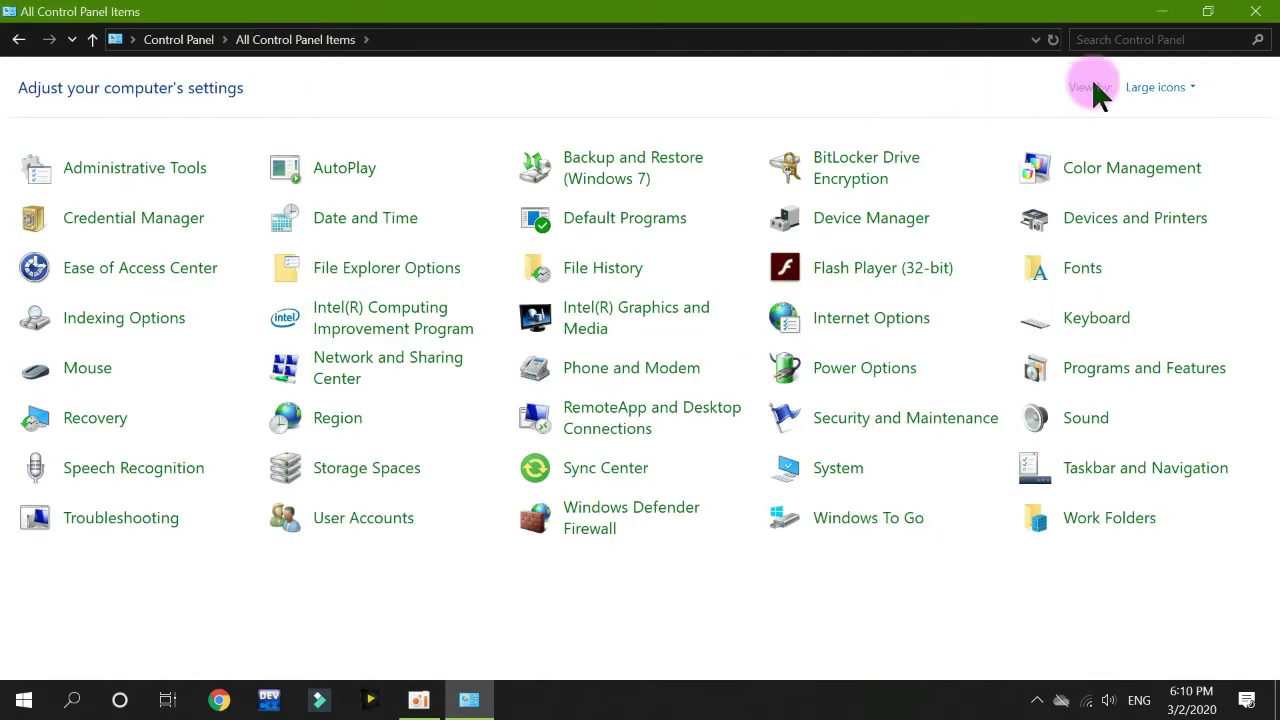
{"action": "left_click", "coordinate": [1162, 88]}
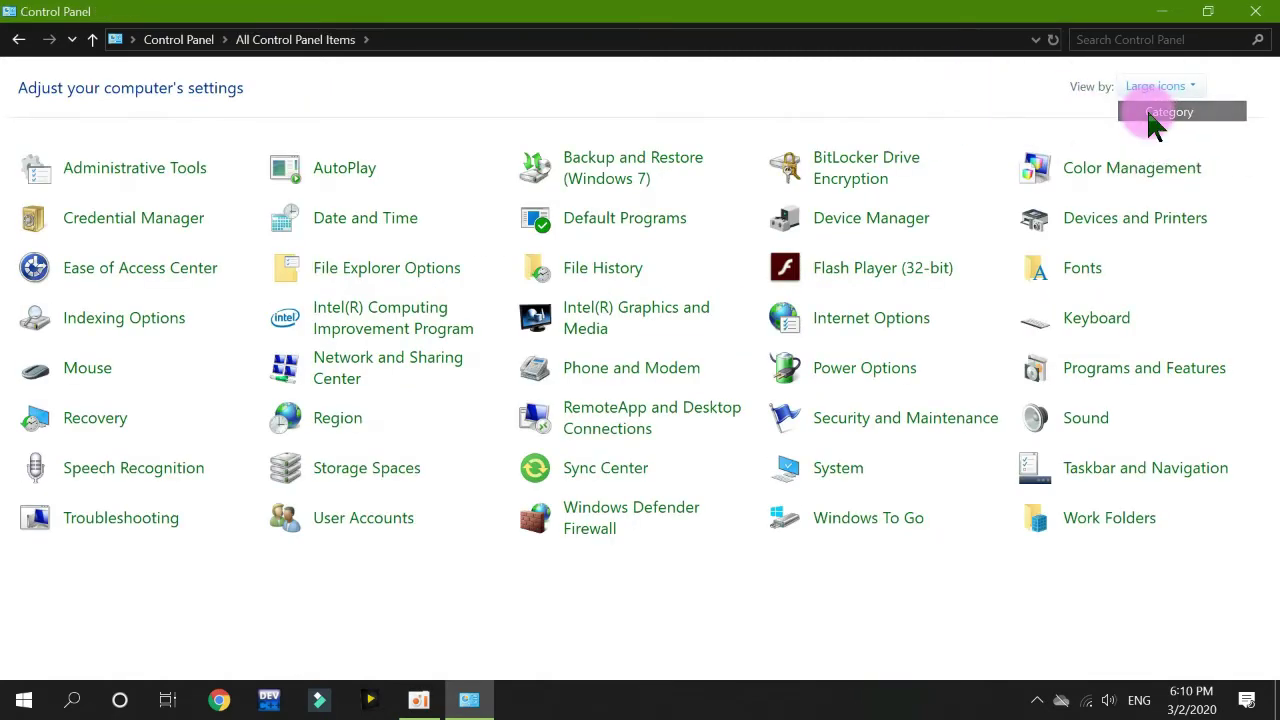
{"action": "left_click", "coordinate": [1146, 108]}
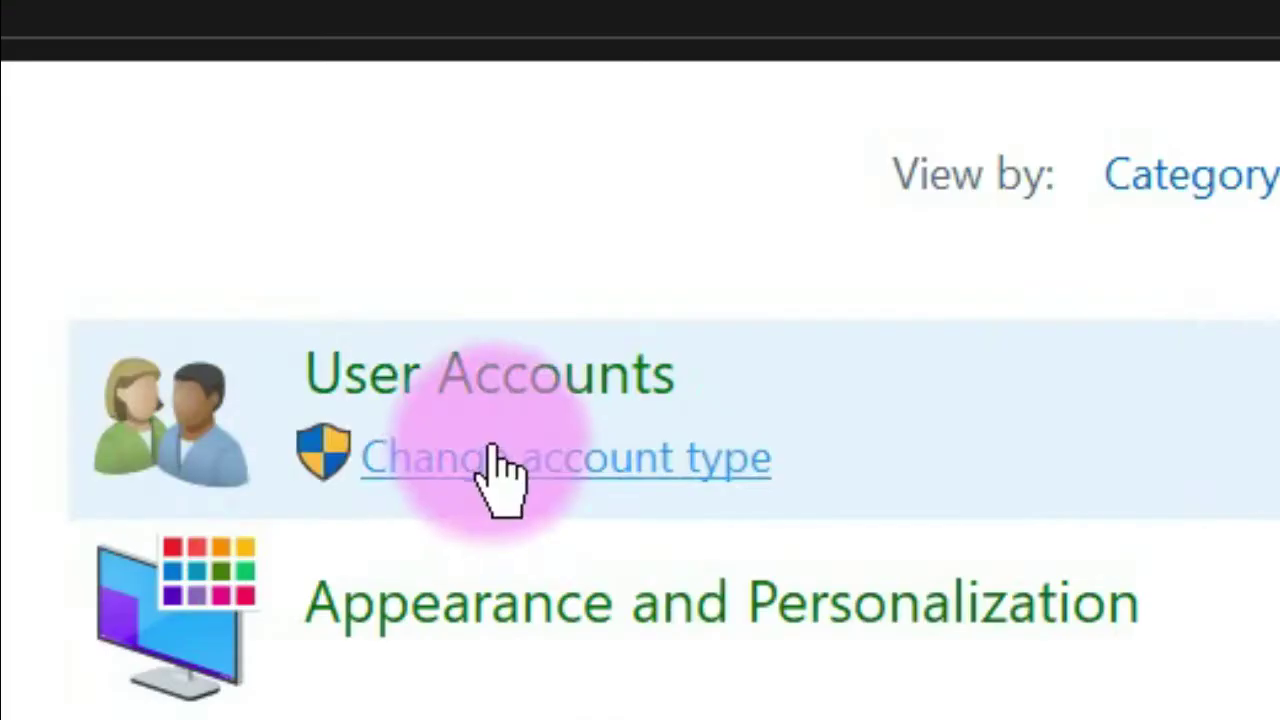
In User Accounts, pick the local administrator account and open its Create a password page.
{"action": "left_click", "coordinate": [475, 474]}
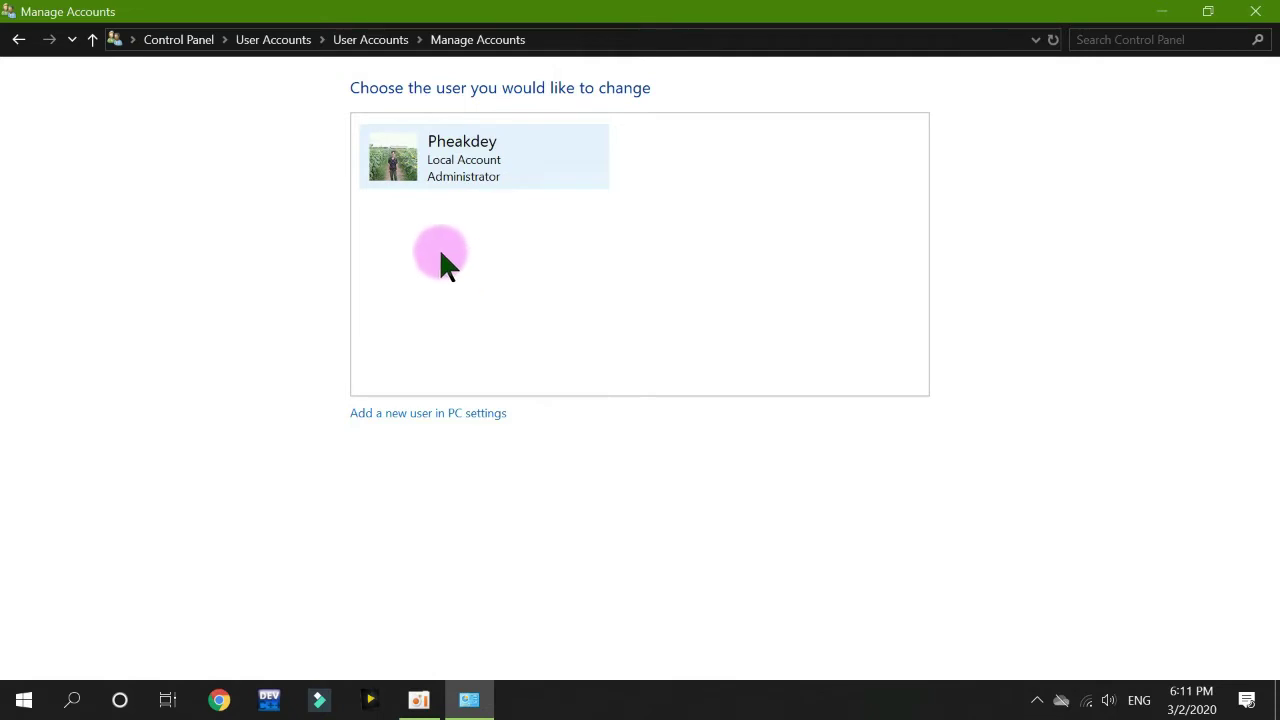
{"action": "left_click", "coordinate": [504, 166]}
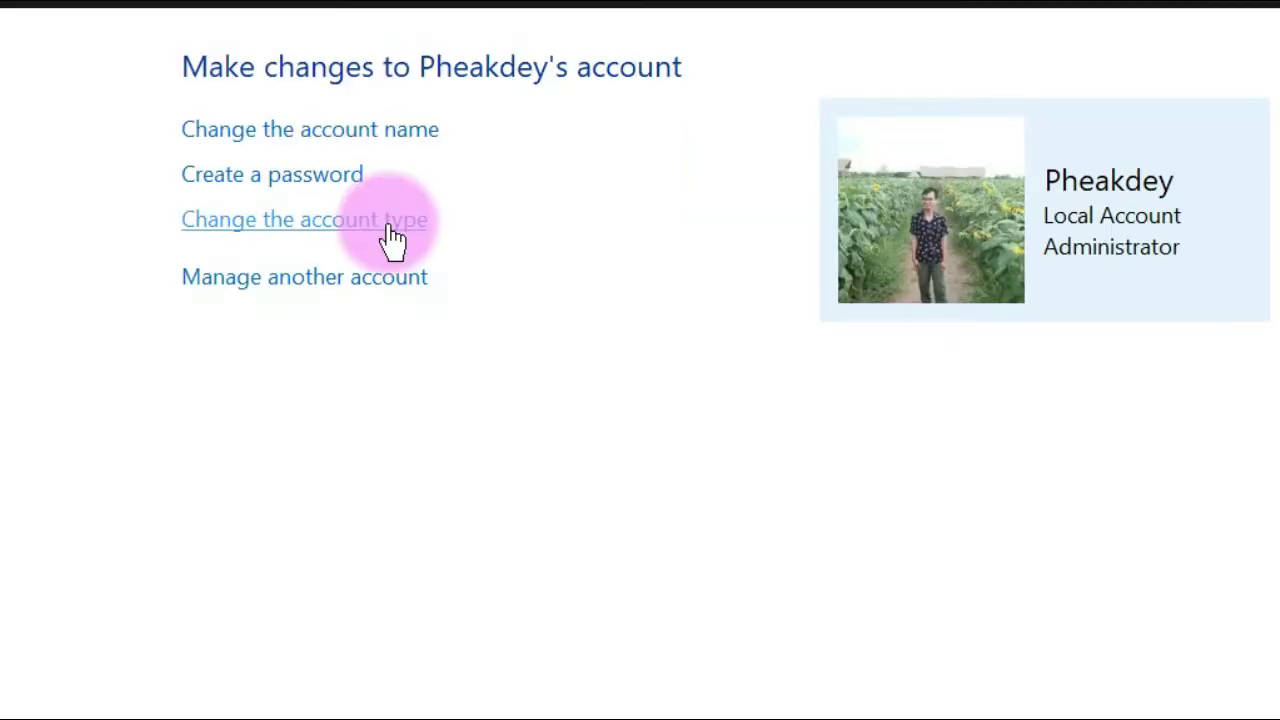
{"action": "left_click", "coordinate": [287, 198]}
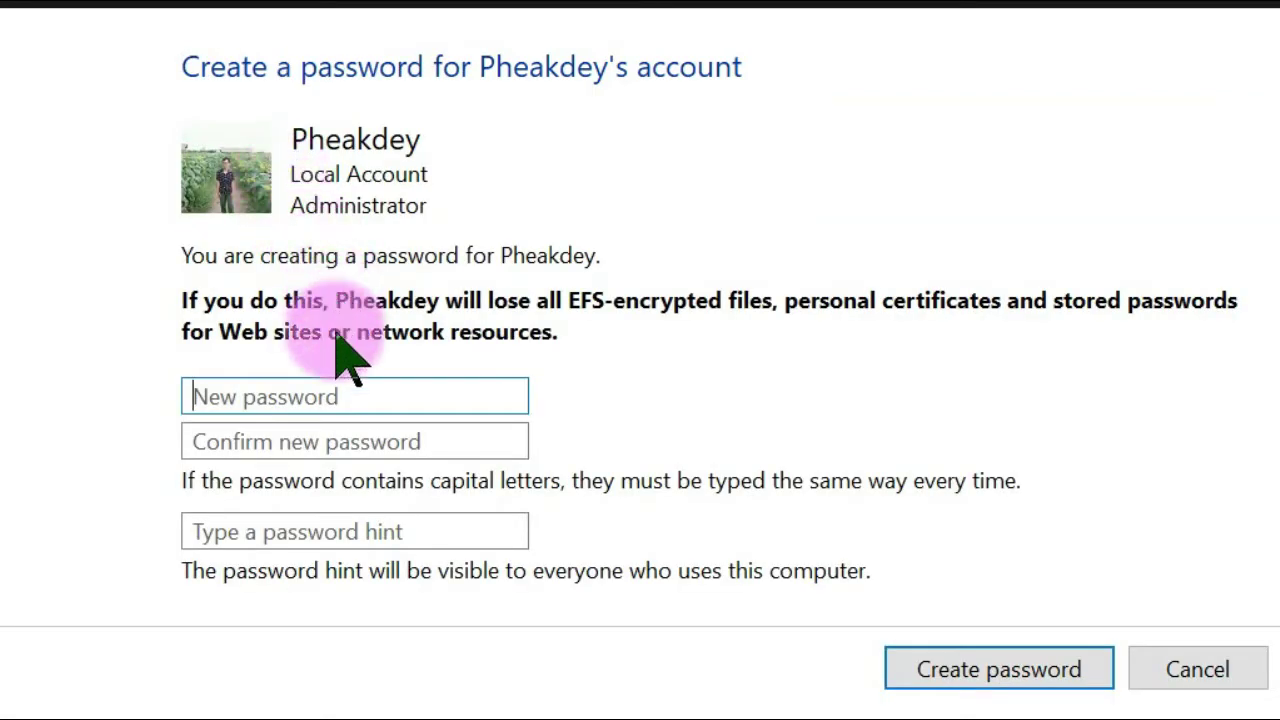
Enter an eight-character password in both fields, leave the hint blank, and create it.
{"action": "left_click", "coordinate": [358, 396]}
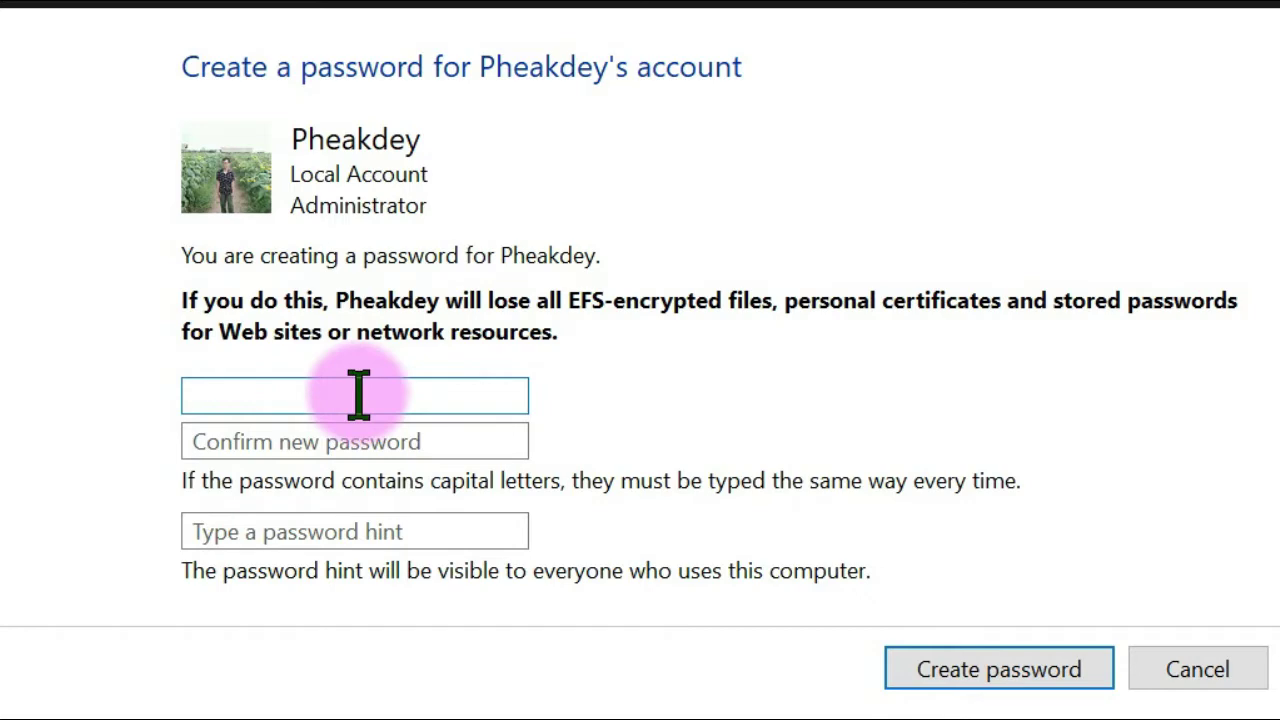
{"action": "type", "text": "12345678"}
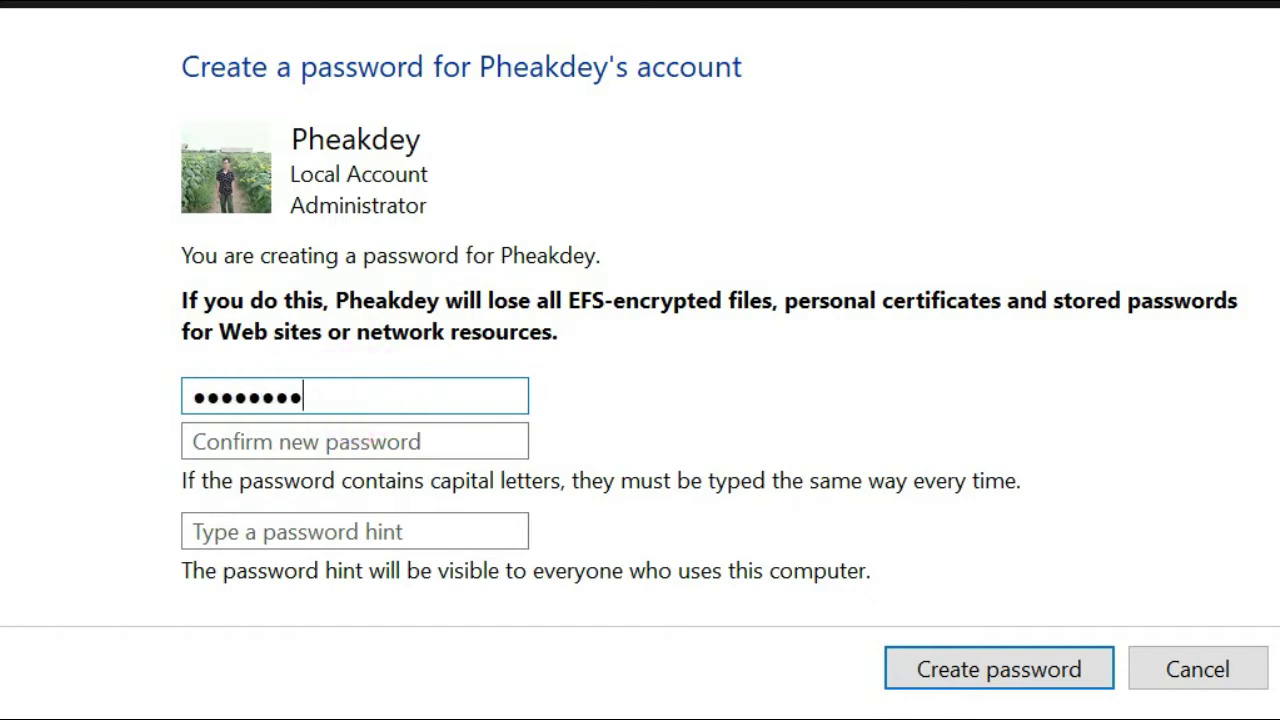
{"action": "left_click", "coordinate": [333, 441]}
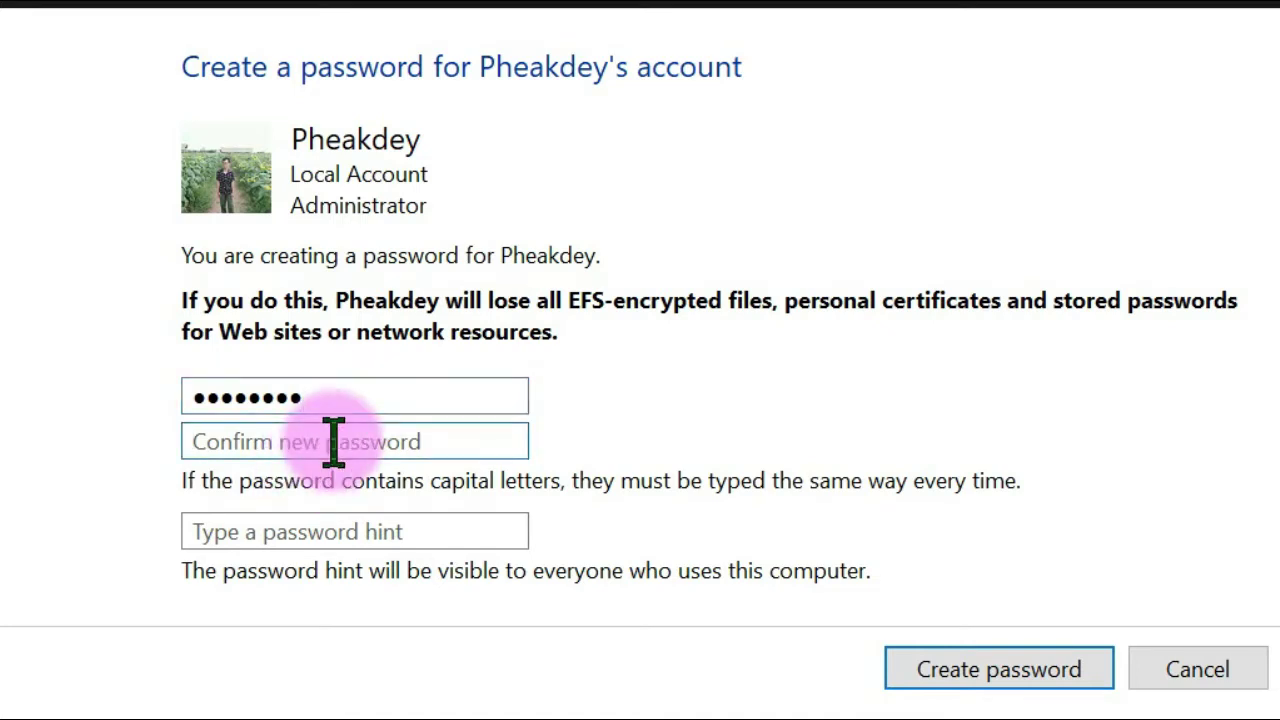
{"action": "type", "text": "•••••••"}
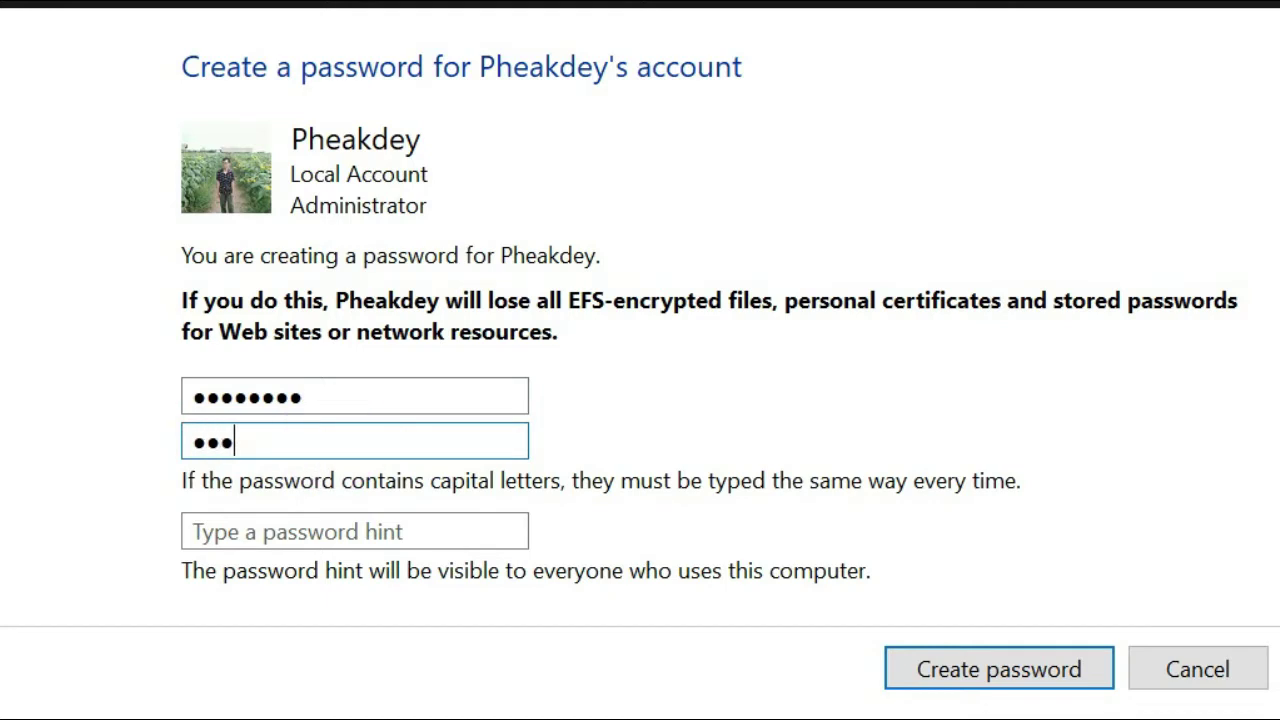
{"action": "type", "text": "•"}
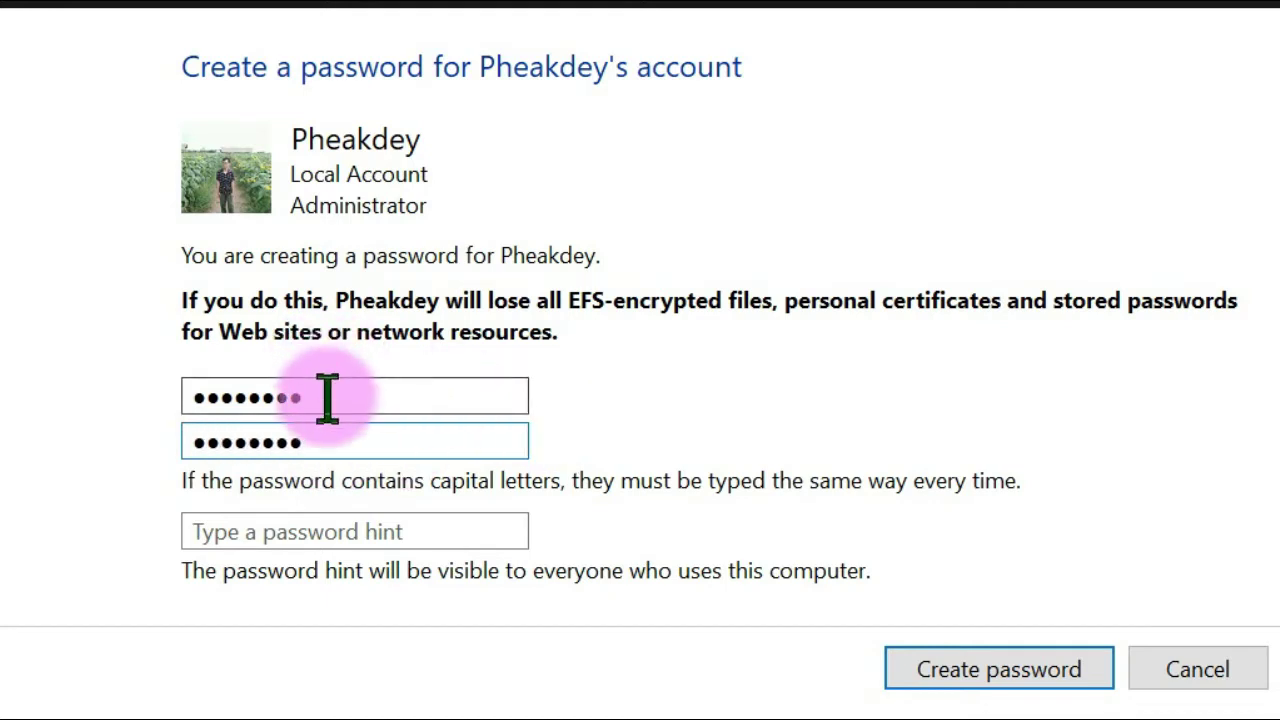
{"action": "double_click", "coordinate": [366, 393]}
{"action": "left_click", "coordinate": [366, 393]}
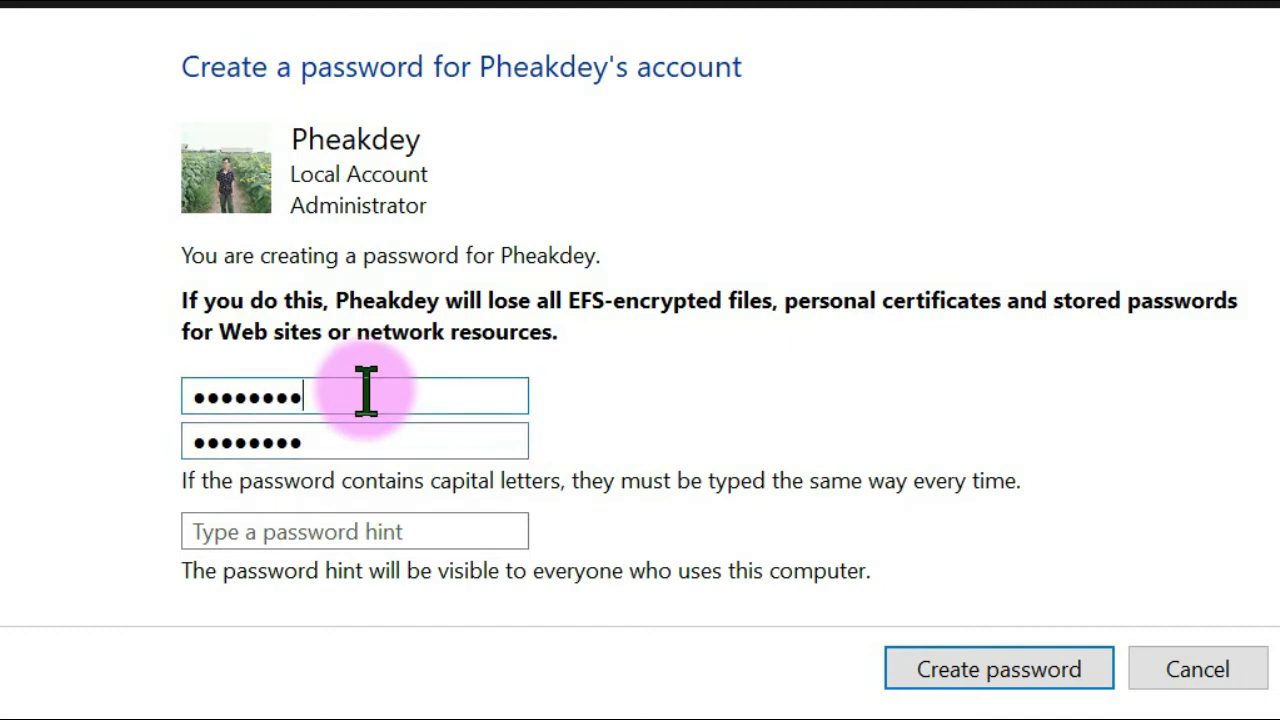
{"action": "double_click", "coordinate": [350, 450]}
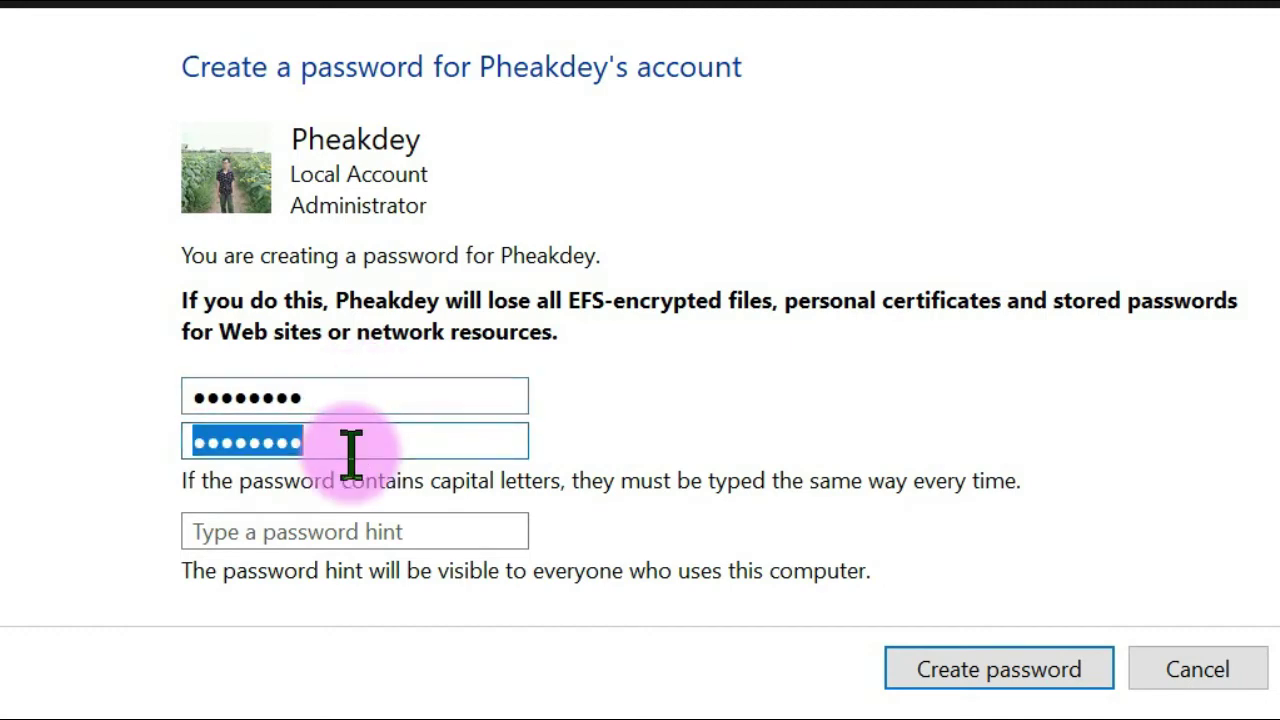
{"action": "left_click", "coordinate": [355, 450]}
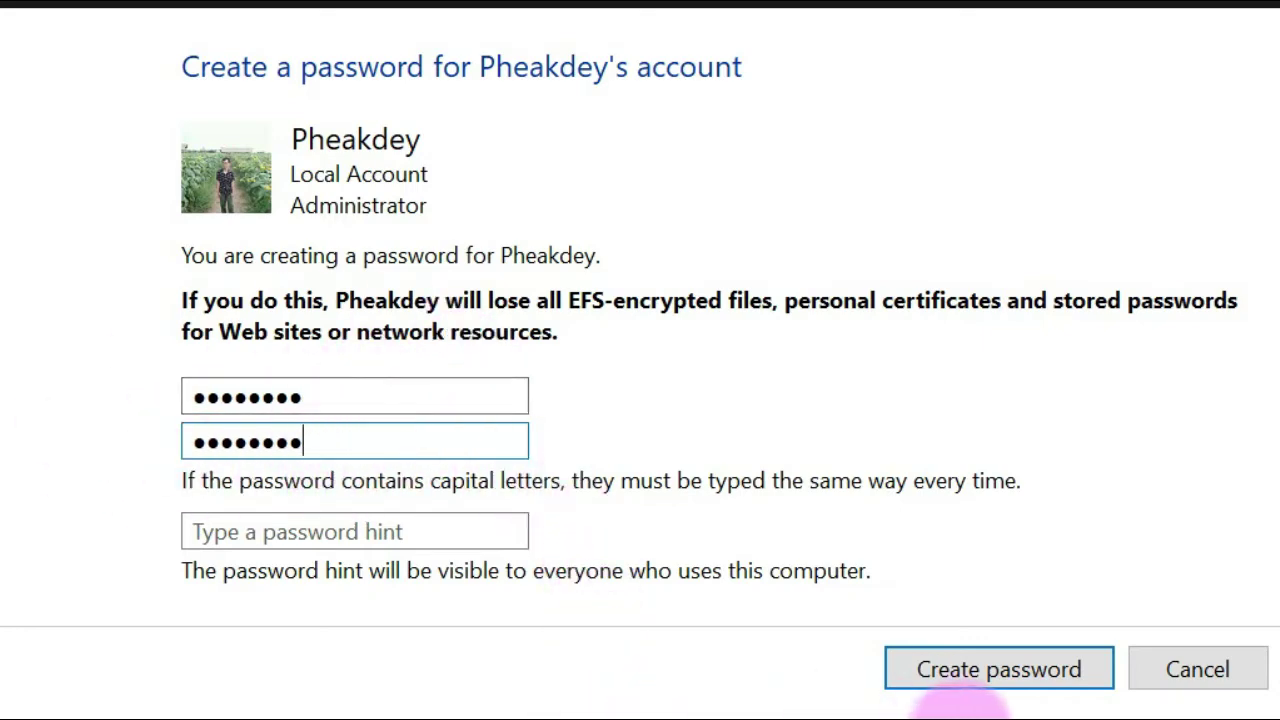
{"action": "left_click", "coordinate": [975, 674]}
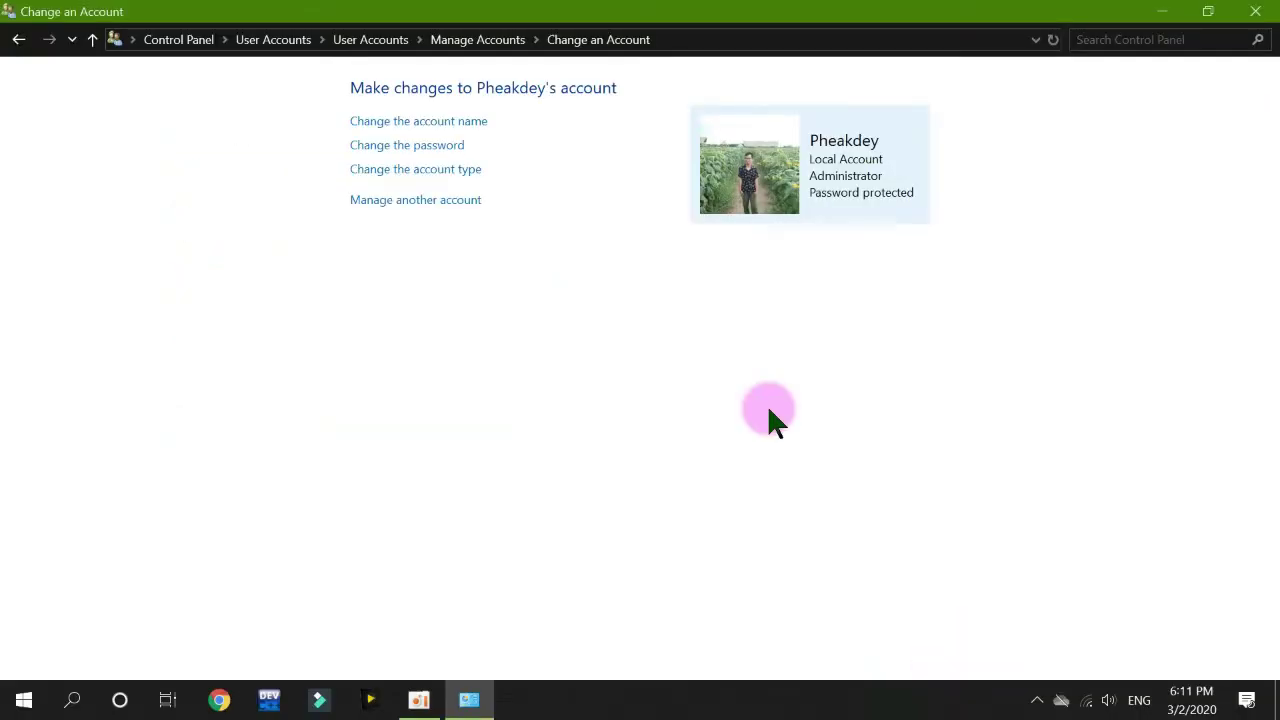
{"action": "key", "text": "super+l"}
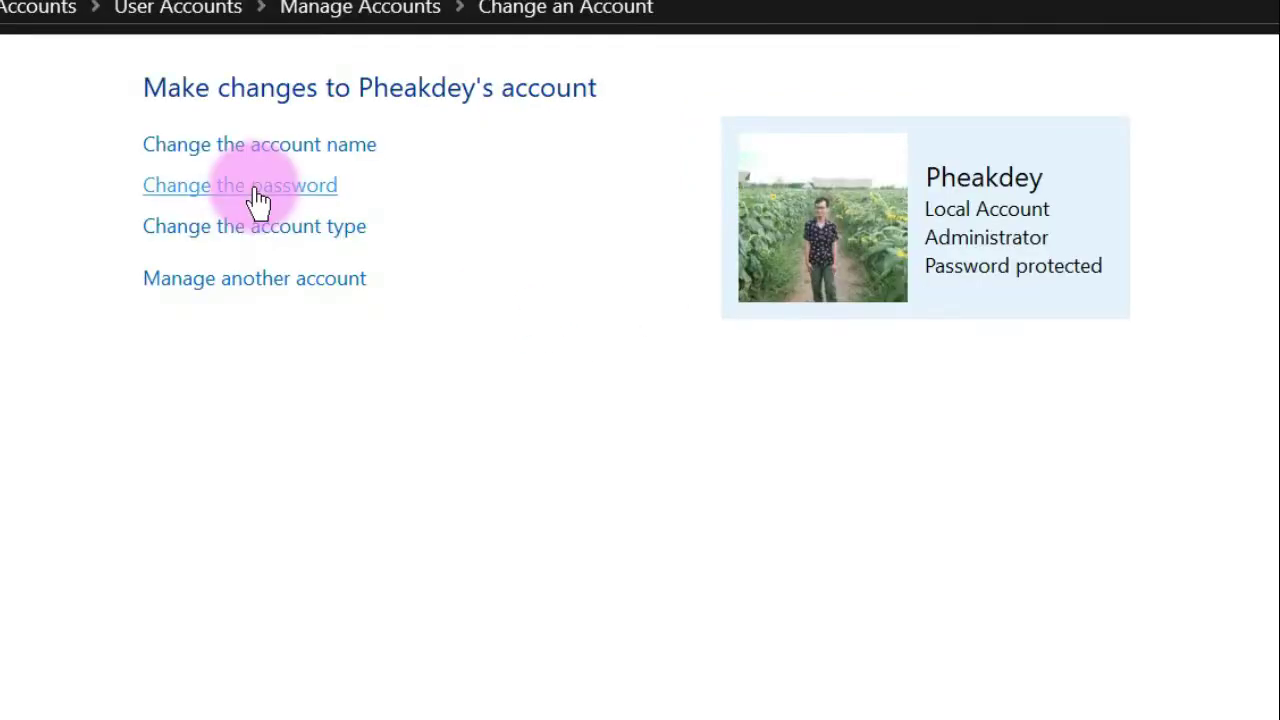
Under Change the password, enter the current password and submit with the new-password fields blank.
{"action": "left_click", "coordinate": [256, 193]}
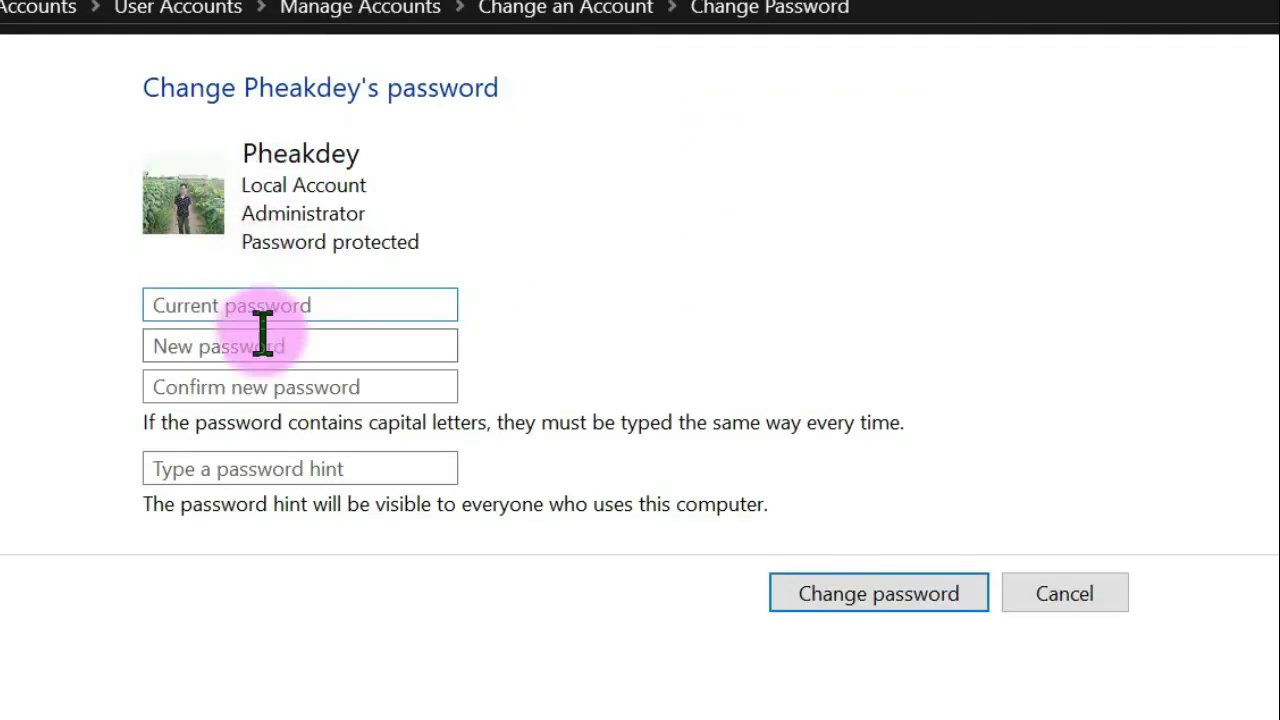
{"action": "left_click", "coordinate": [275, 311]}
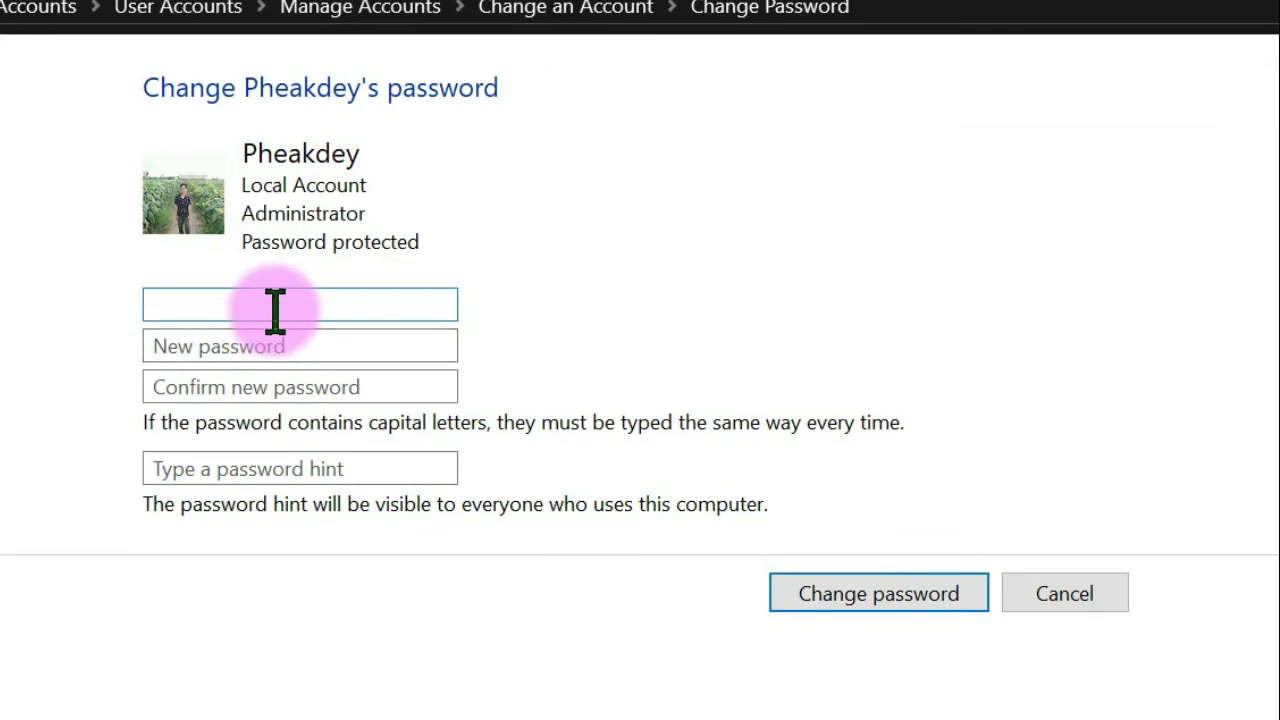
{"action": "type", "text": "•••••"}
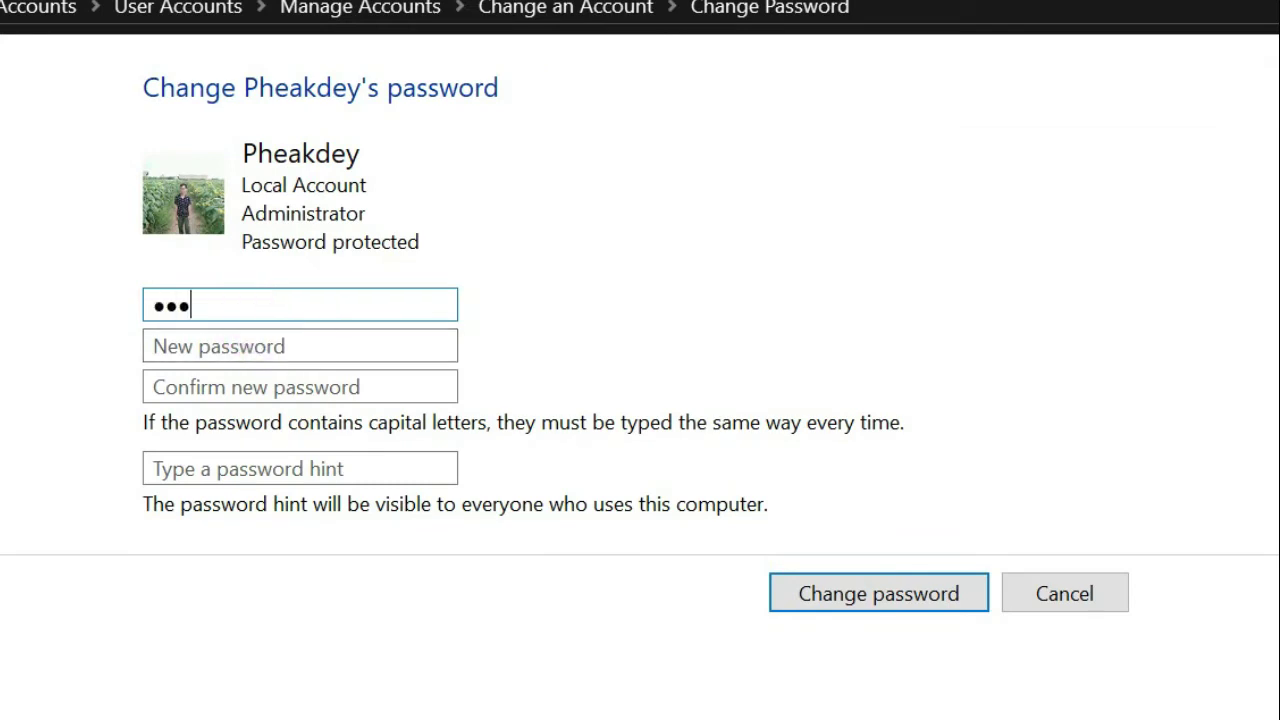
{"action": "type", "text": "•••"}
{"action": "left_click", "coordinate": [865, 592]}
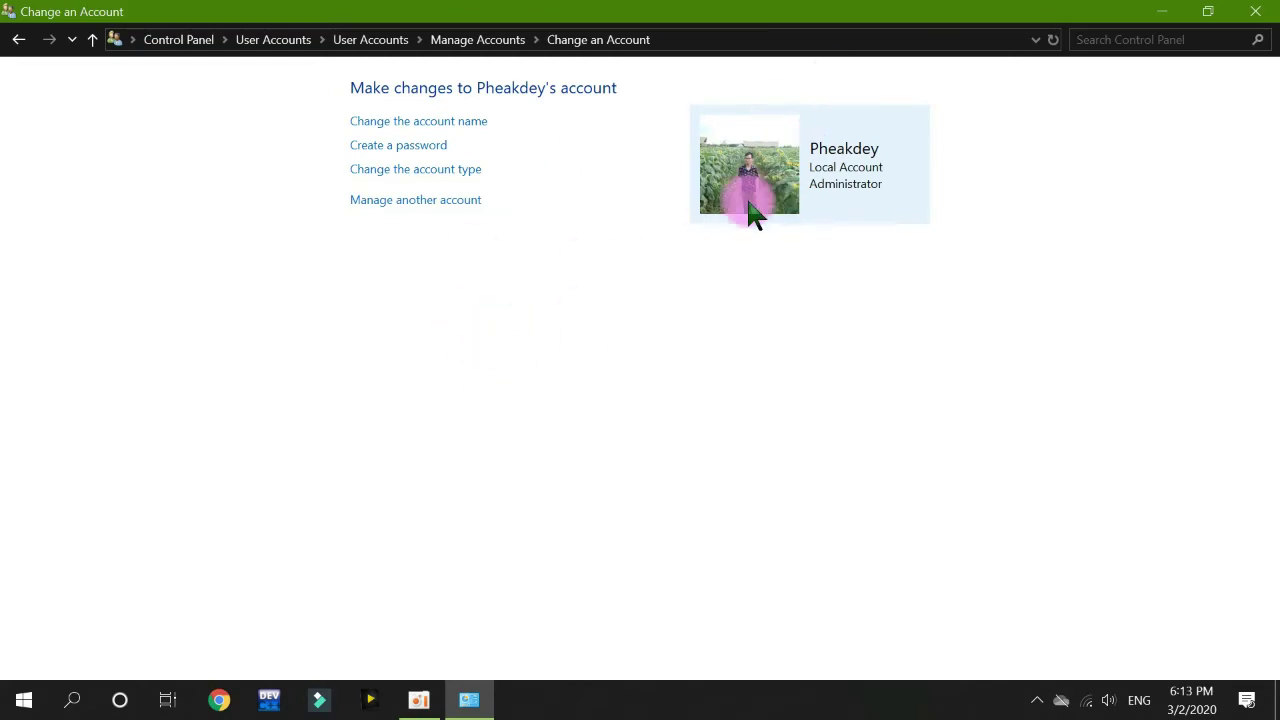
Lock the PC with Win+L to confirm password-free sign-in, then close Control Panel.
{"action": "key", "text": "super+l"}
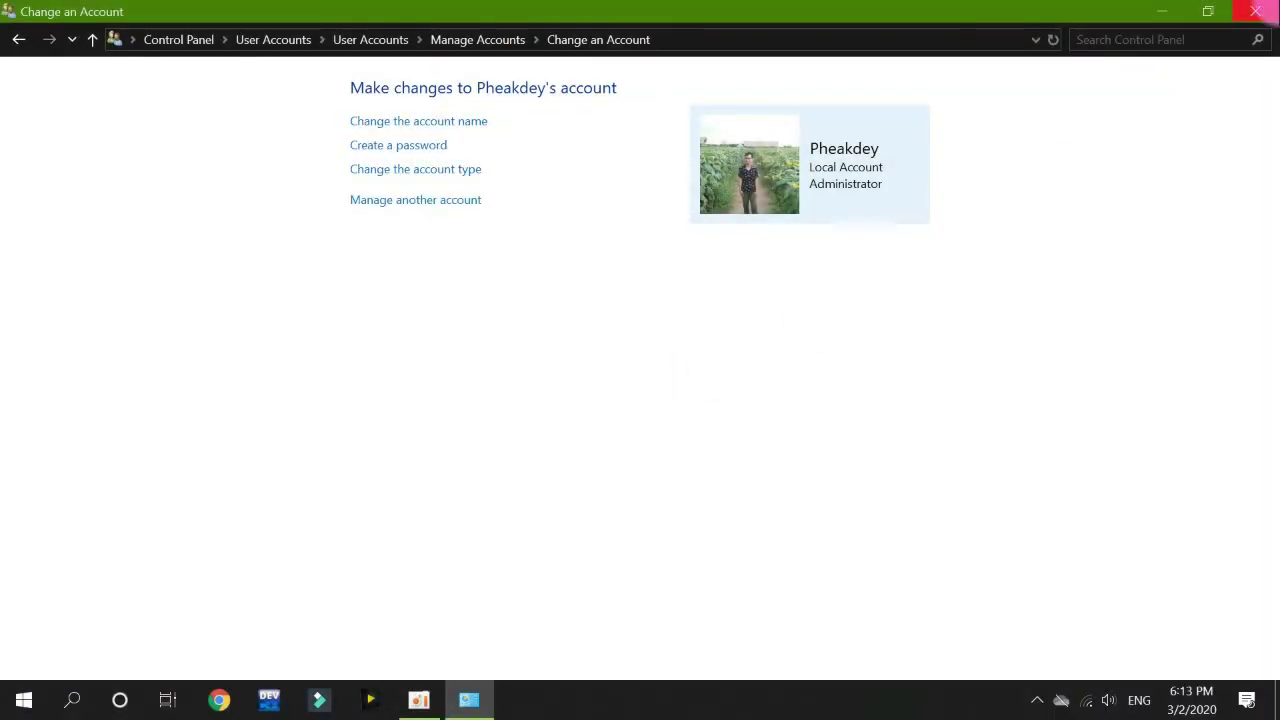
{"action": "left_click", "coordinate": [1255, 11]}
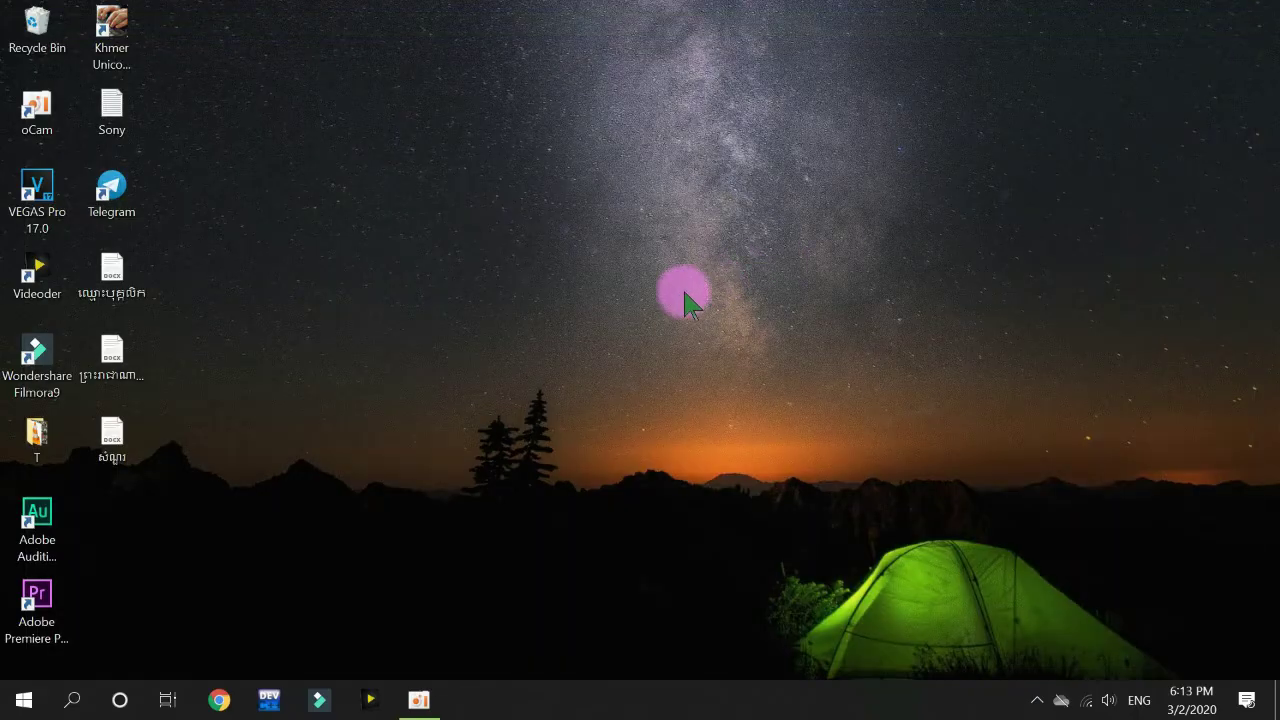